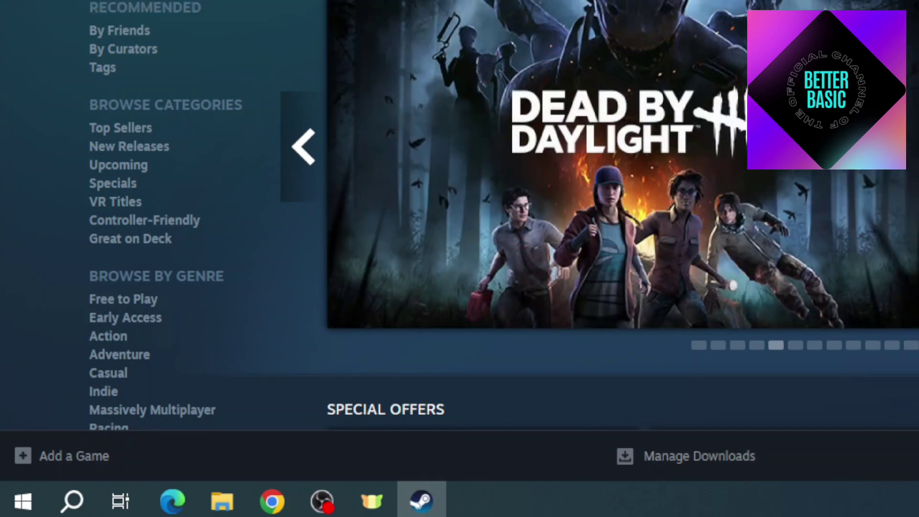
# Step: Open Steam's settings from the taskbar icon and switch to the Cloud section
pyautogui.rightClick(421, 501)
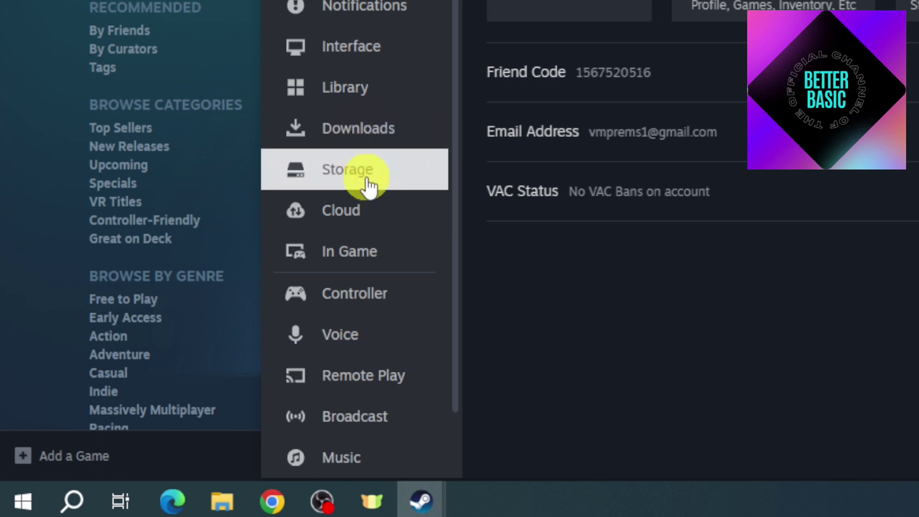
pyautogui.scroll(-1, 373, 205)
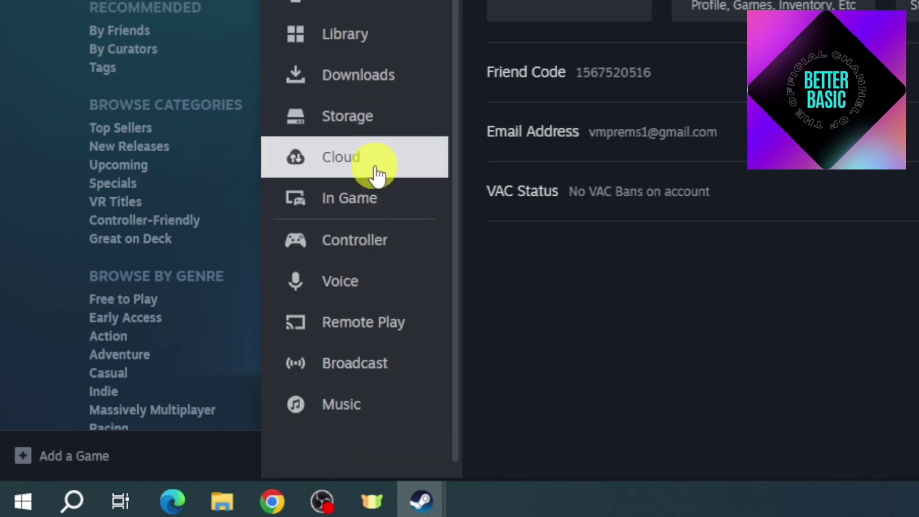
pyautogui.click(375, 173)
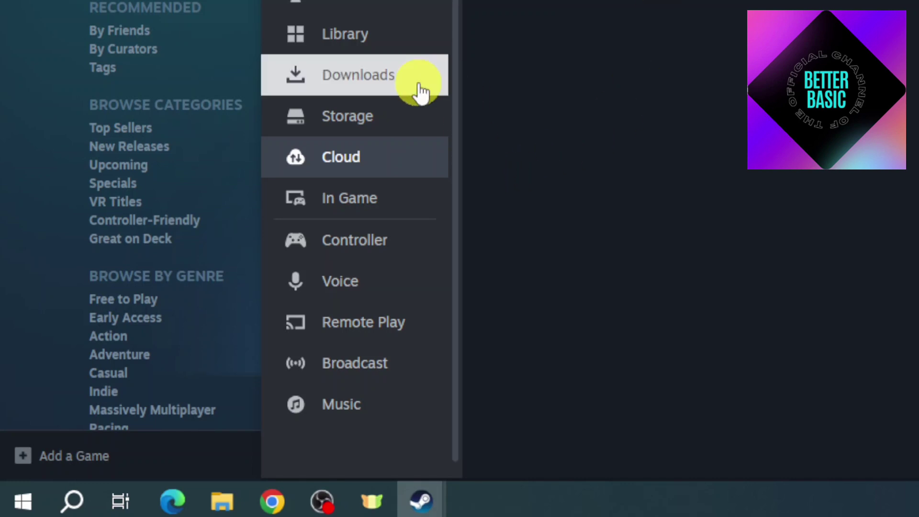
# Step: Clear Steam's download cache from the Downloads settings, letting Steam shut down
pyautogui.click(375, 80)
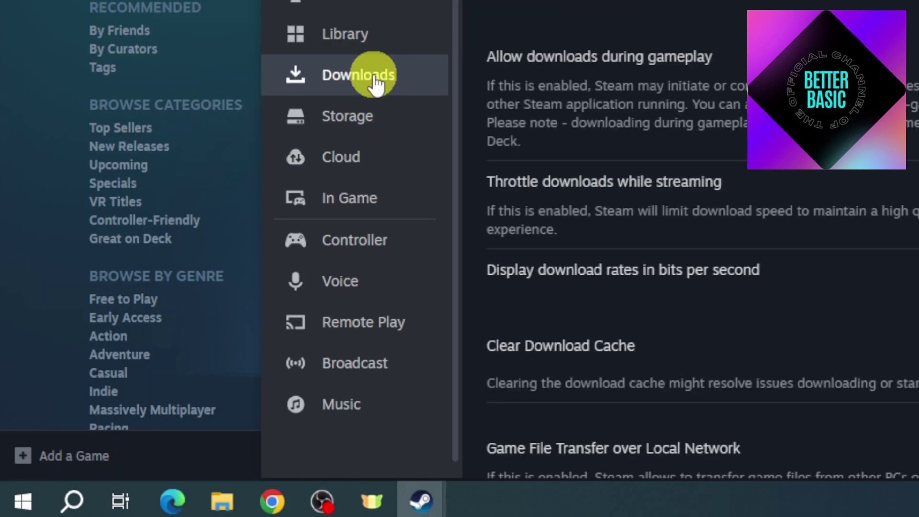
pyautogui.scroll(-3, 658, 181)
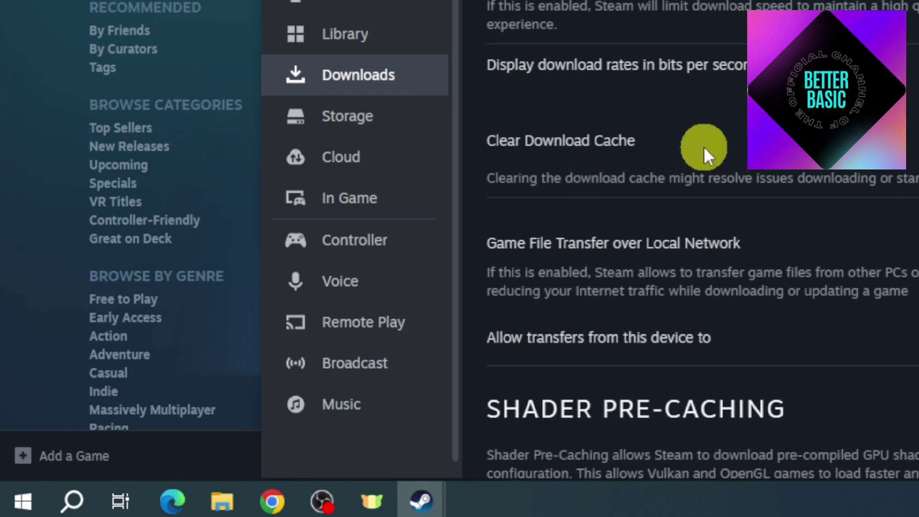
pyautogui.click(847, 140)
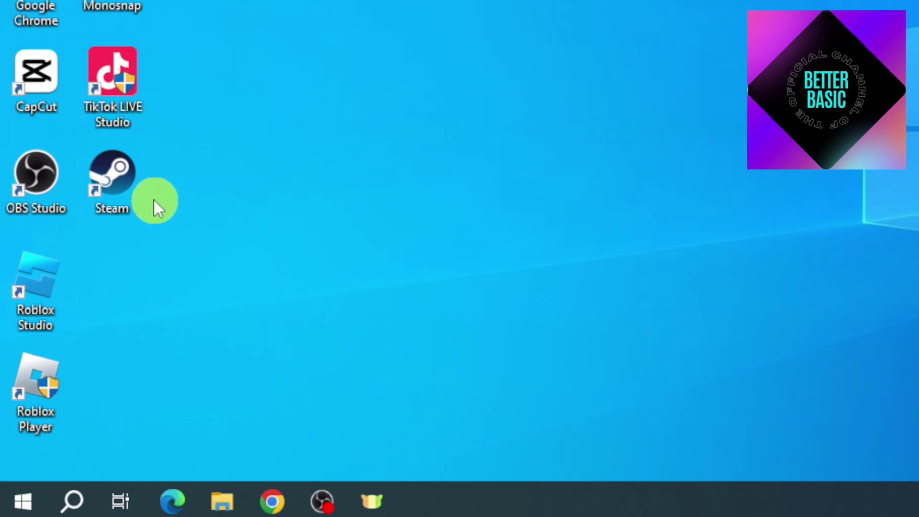
# Step: Relaunch Steam from its desktop shortcut
pyautogui.doubleClick(135, 187)
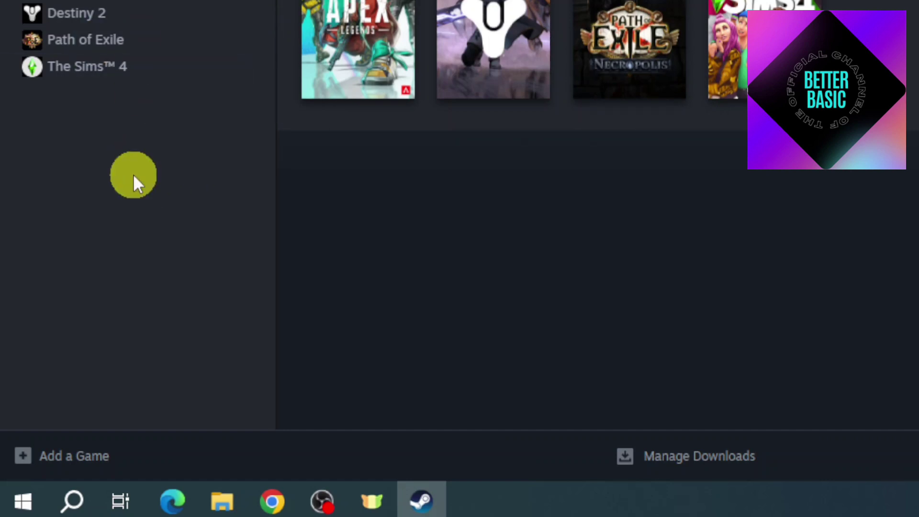
# Step: Select The Sims 4 in the library sidebar to show its 21.6 GB install page
pyautogui.click(153, 72)
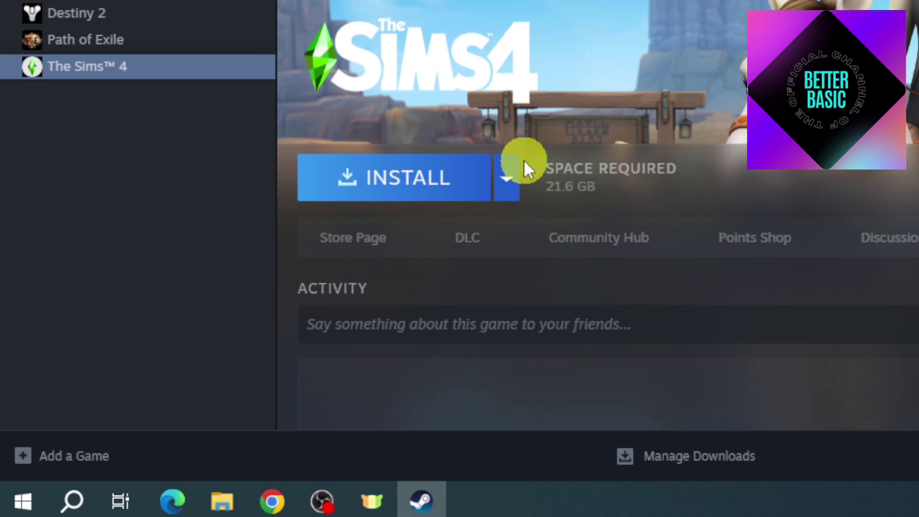
pyautogui.rightClick(158, 68)
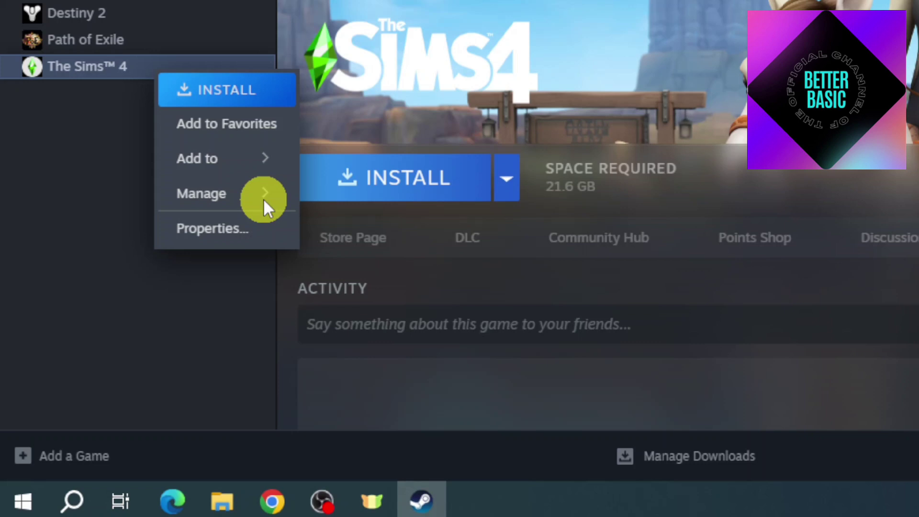
pyautogui.click(243, 229)
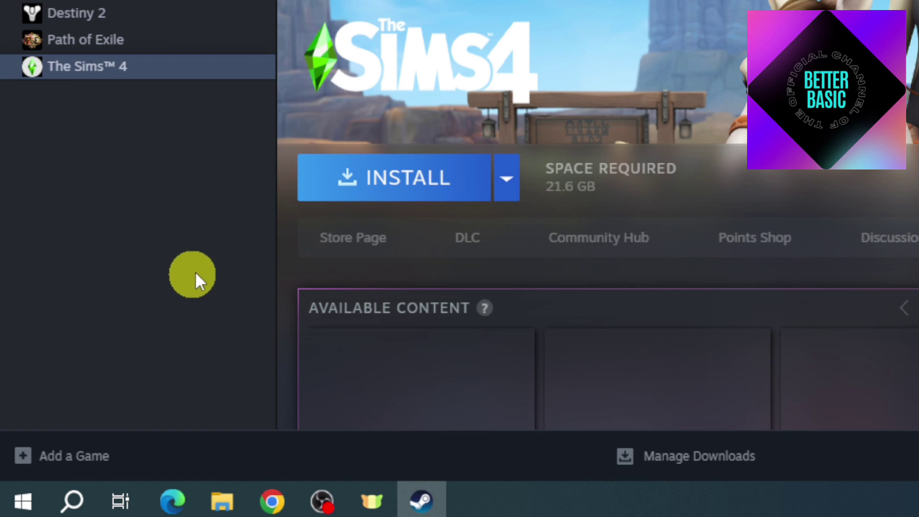
# Step: Bring up The Sims 4 Properties window and focus its Launch Options field
pyautogui.click(638, 237)
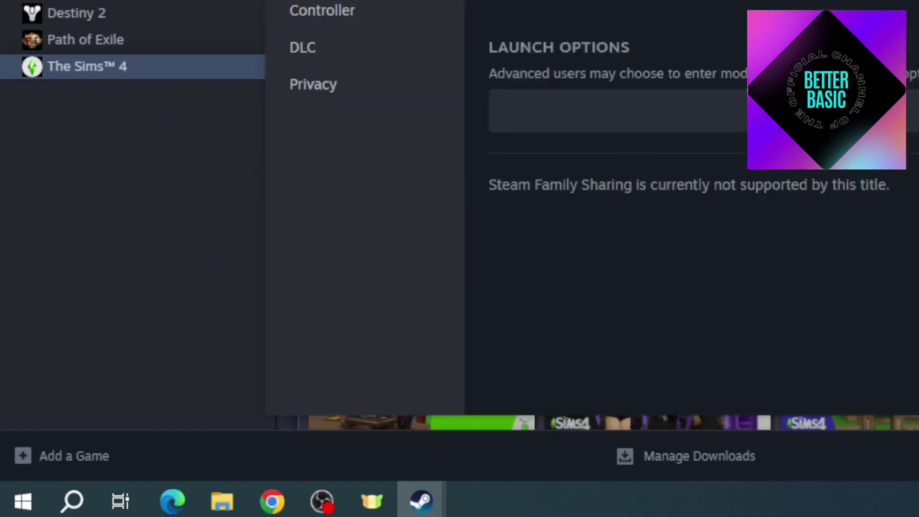
pyautogui.click(581, 72)
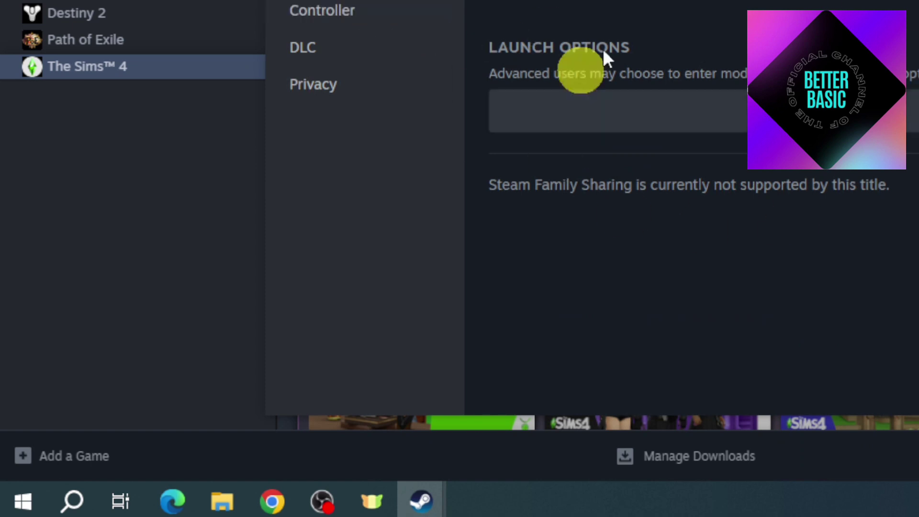